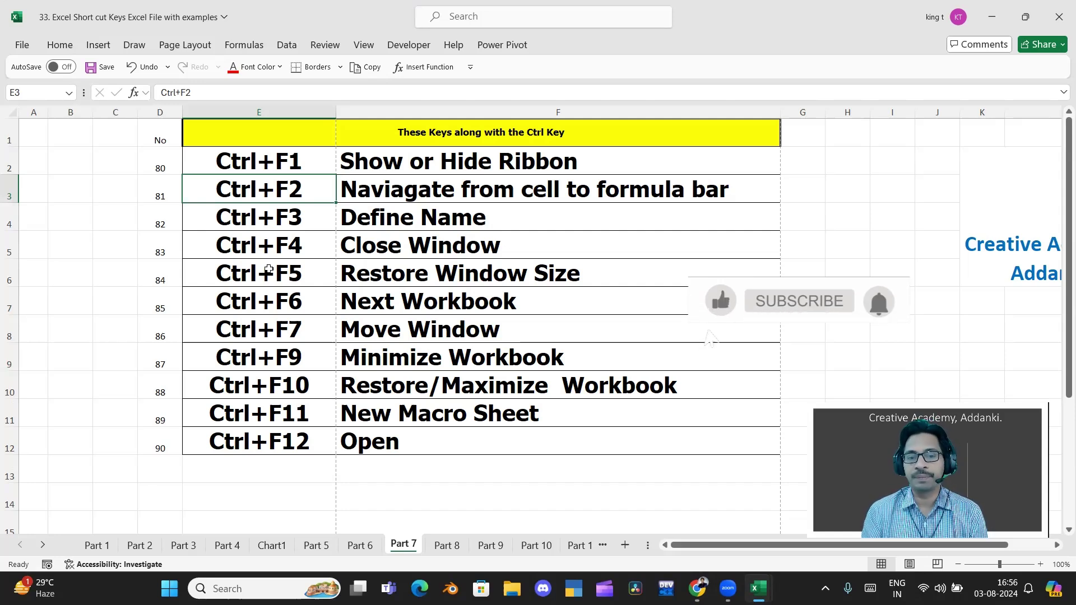
Step: Expand the collapsed ribbon and toggle its display until it is hidden again
click(307, 166)
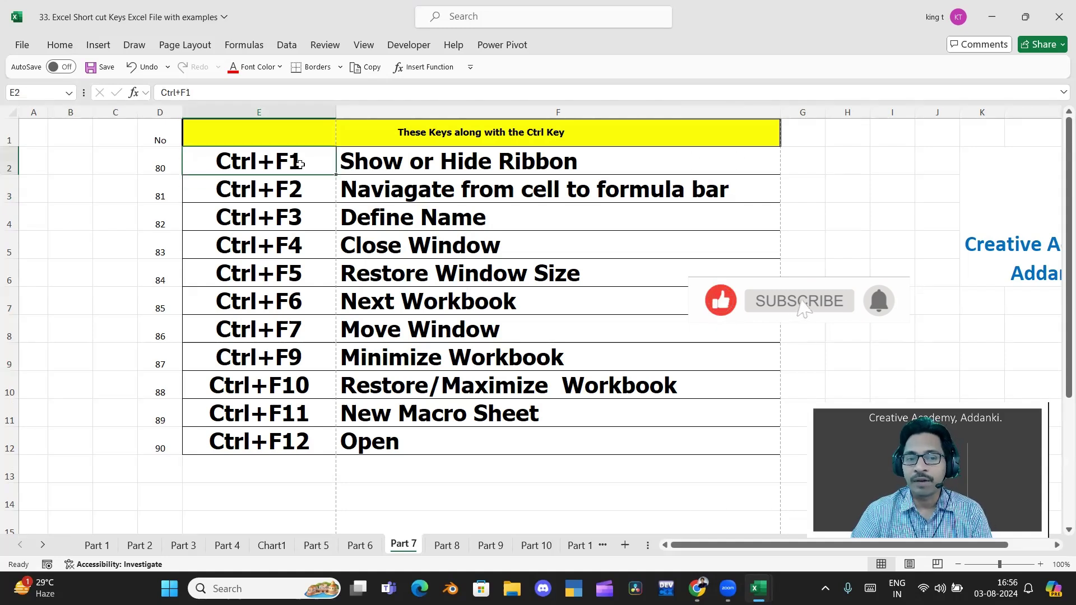
click(59, 45)
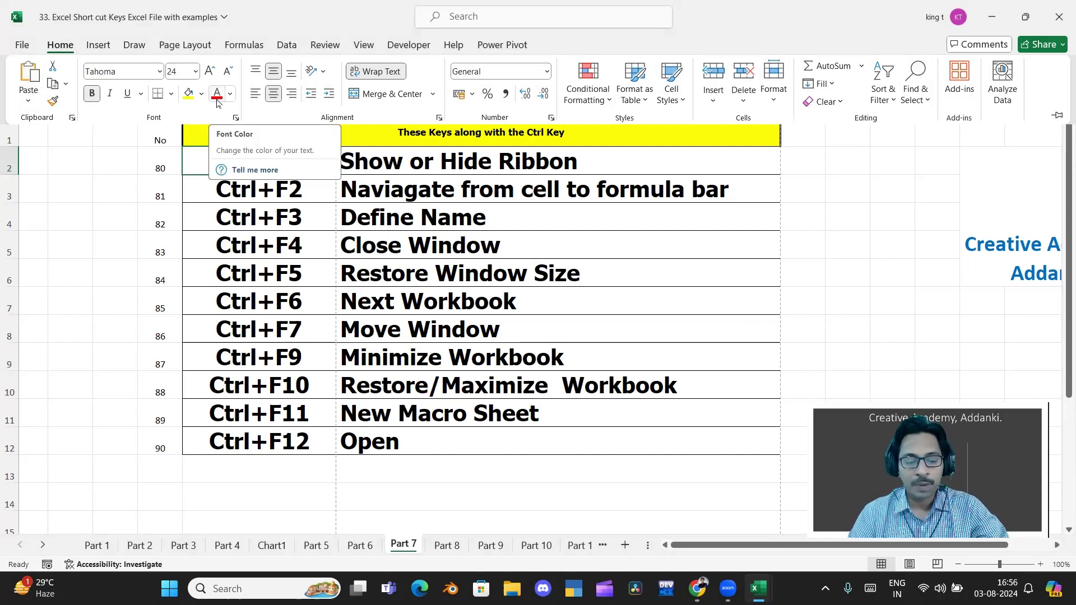
key(ctrl+F1)
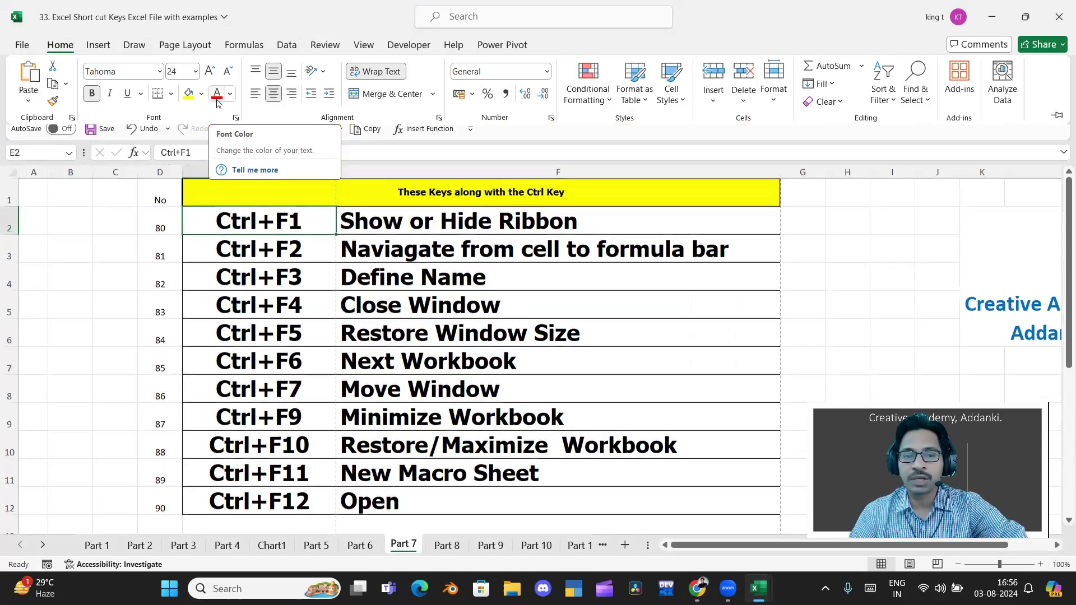
key(ctrl+F1)
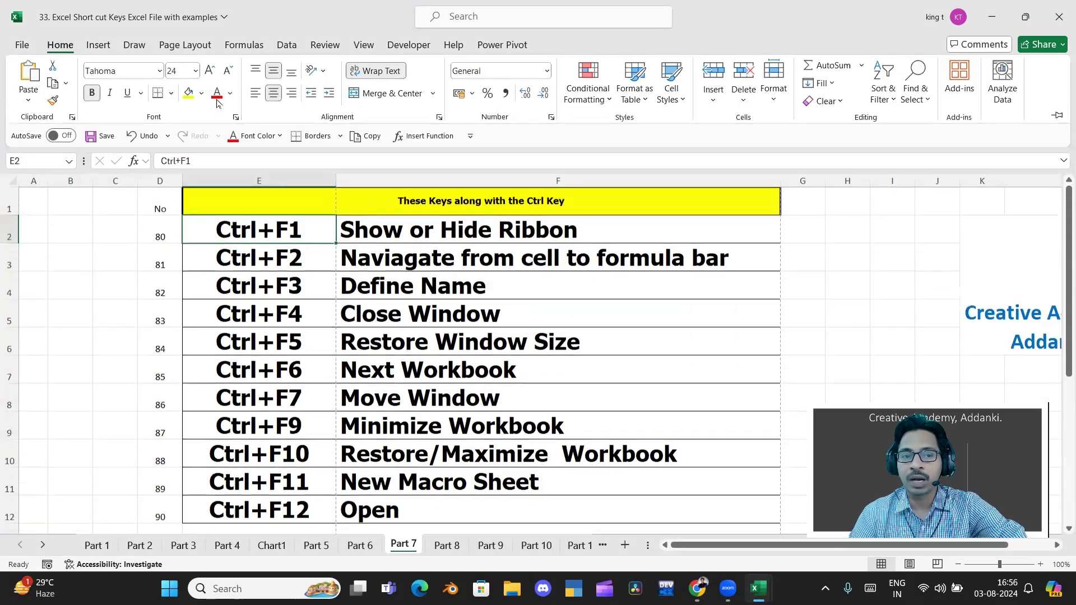
key(ctrl+F1)
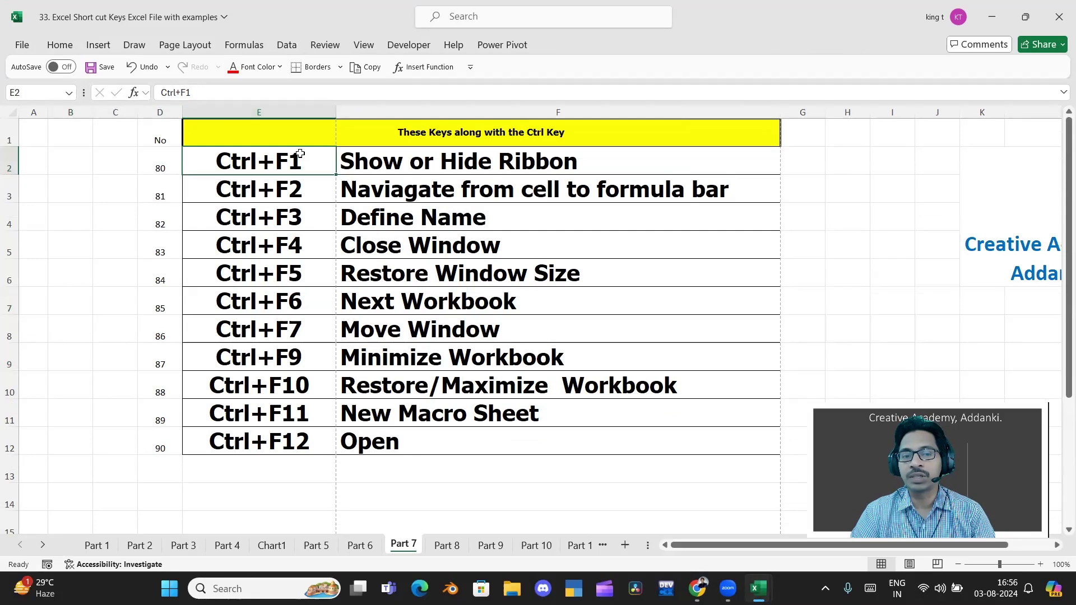
drag(297, 160, 470, 164)
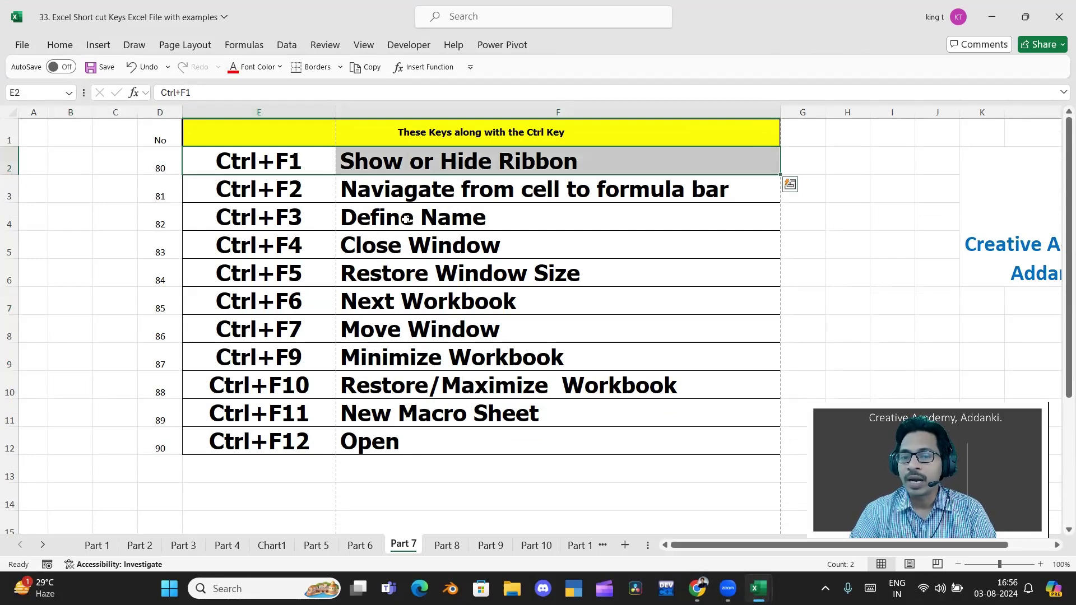
click(308, 235)
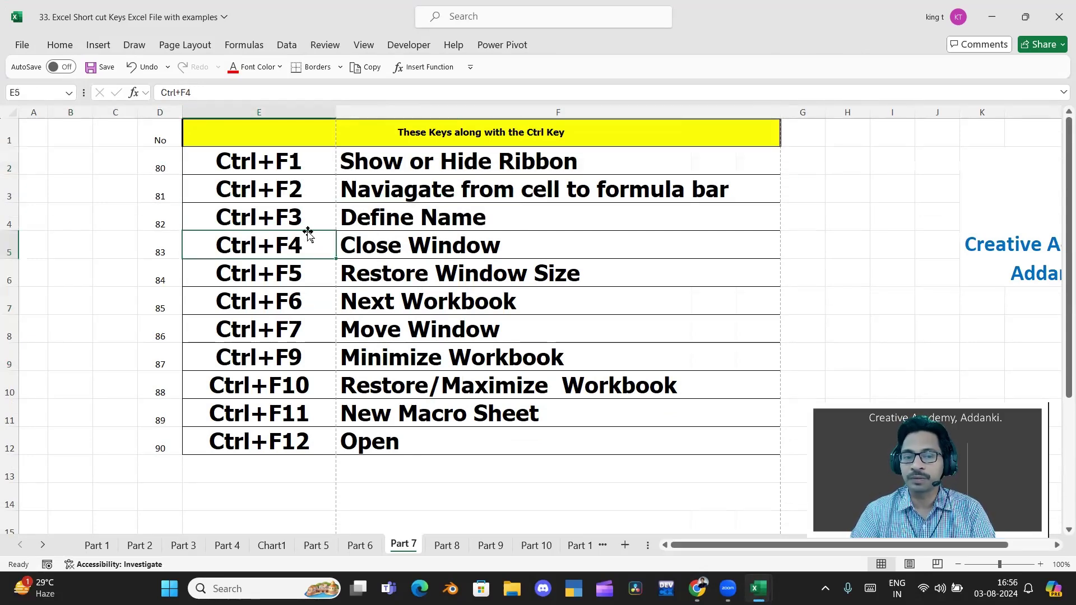
Step: Put cell F3 into edit mode and switch the cursor back and forth between the cell and the formula bar
click(375, 188)
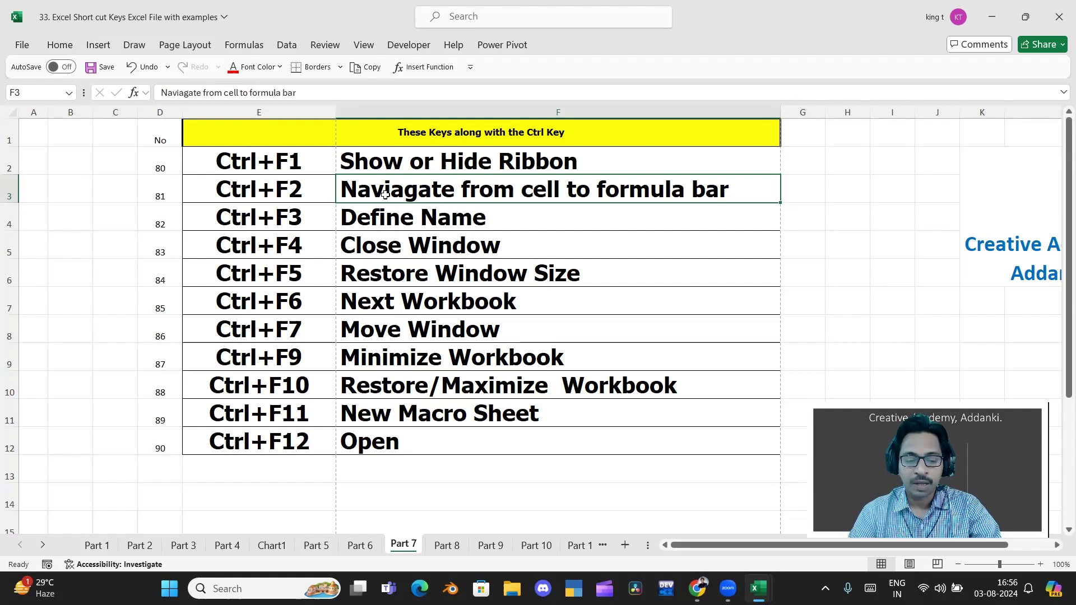
key(F2)
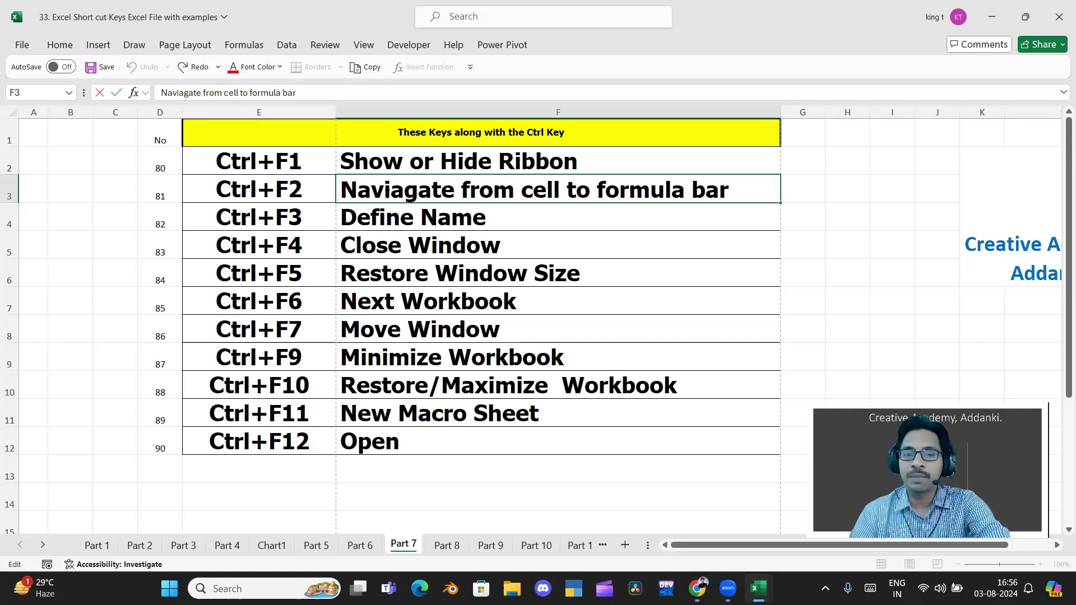
key(ctrl+F2)
key(ctrl+F2)
key(ctrl+F2)
key(ctrl+F2)
key(ctrl+F2)
key(ctrl+F2)
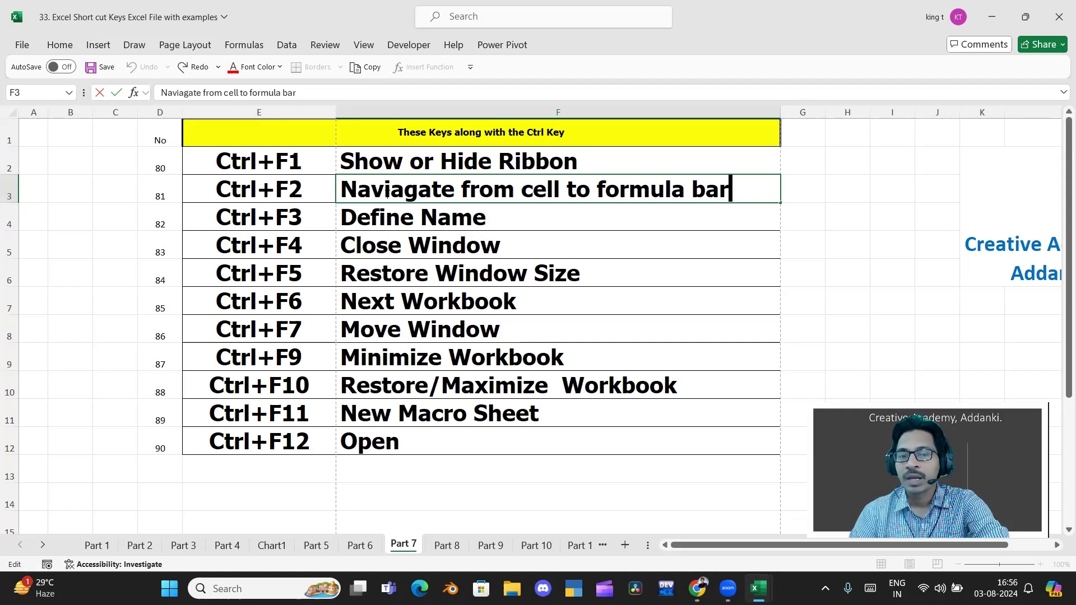
key(ctrl+F2)
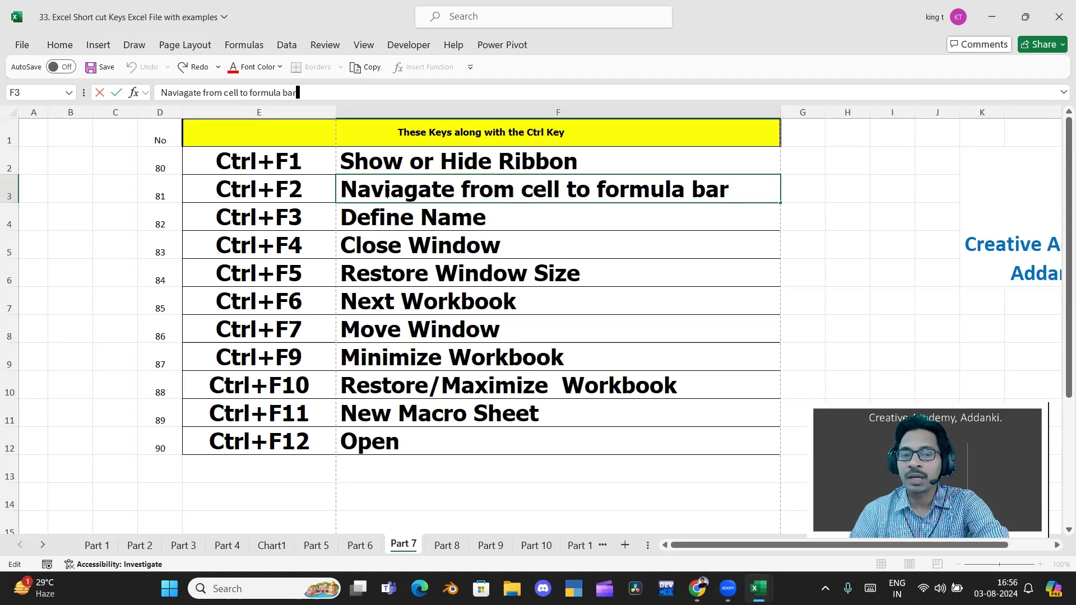
key(ctrl+F2)
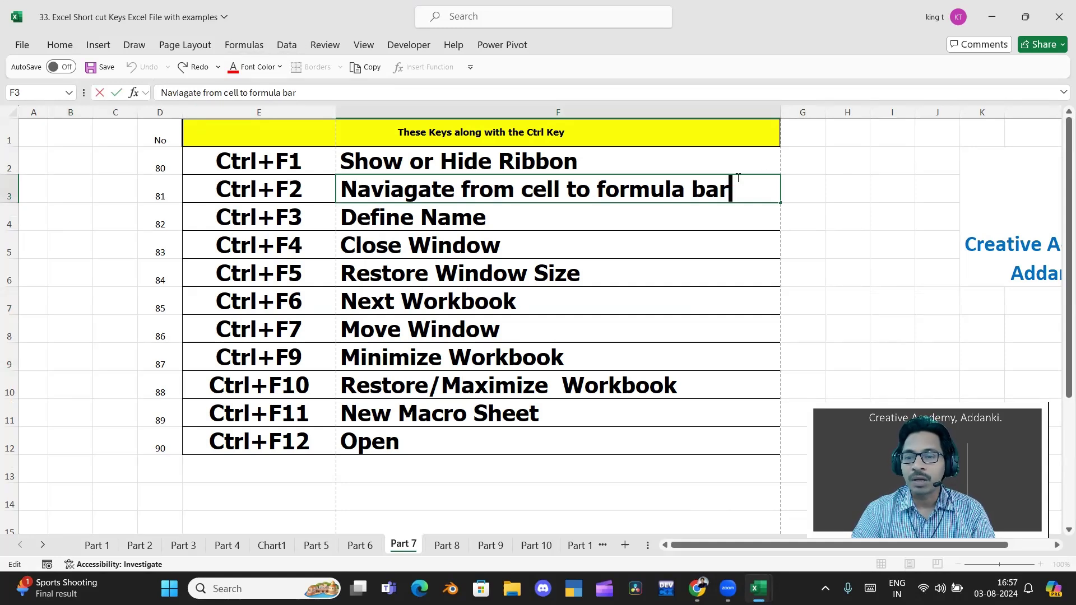
Step: Enter the values 10, 20 and 30 in cells H3 to H5
click(829, 189)
text(10)
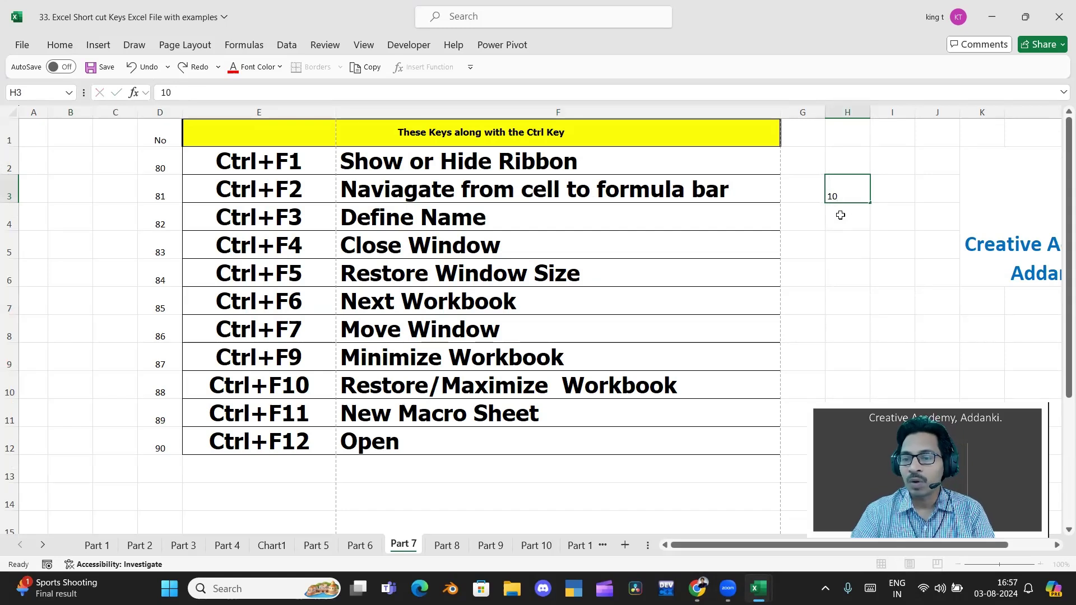
key(Return)
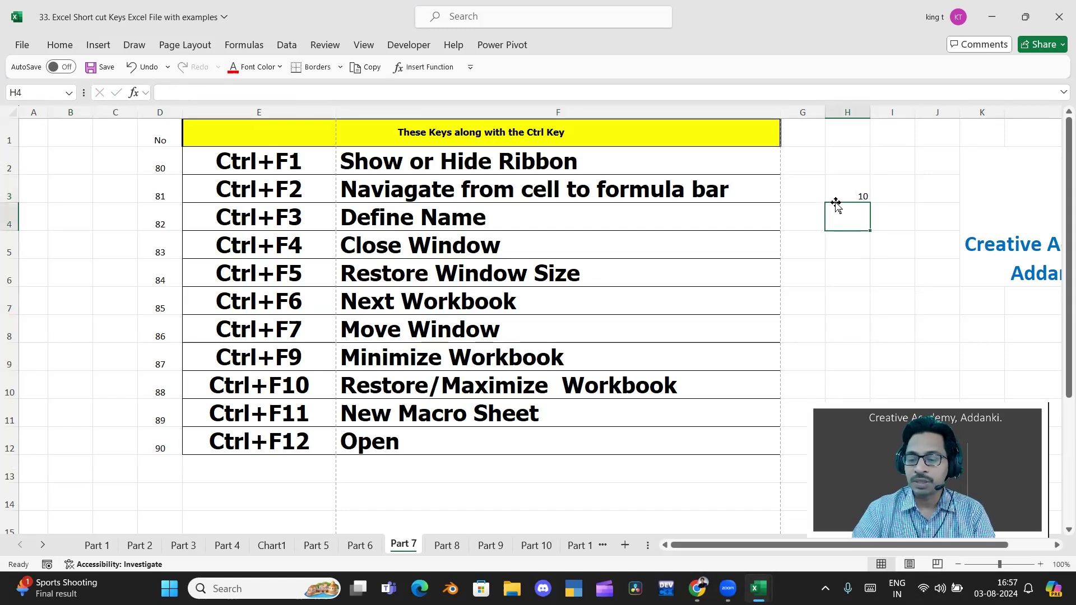
text(20)
key(Return)
text(30)
click(840, 294)
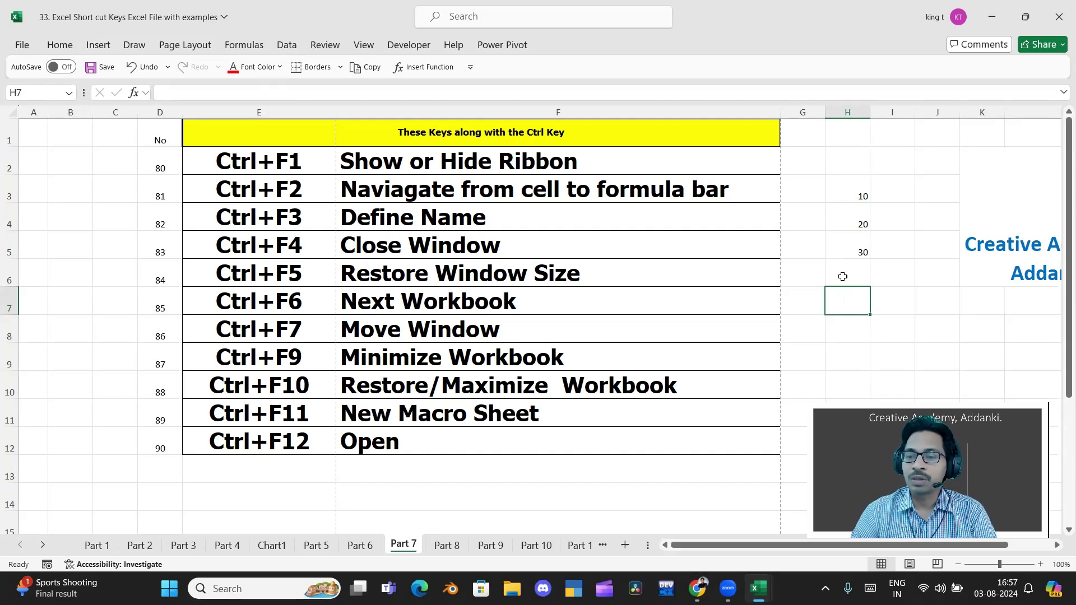
click(843, 276)
Step: Try to define the workbook-level name "3 values" for the range H3:H5
drag(850, 188, 852, 248)
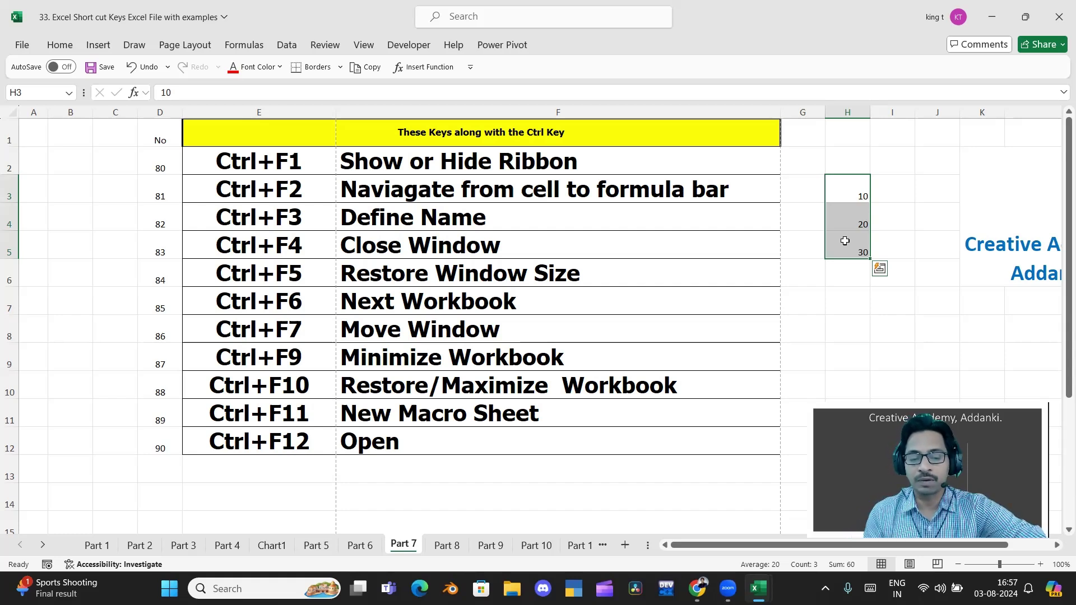
key(ctrl+F3)
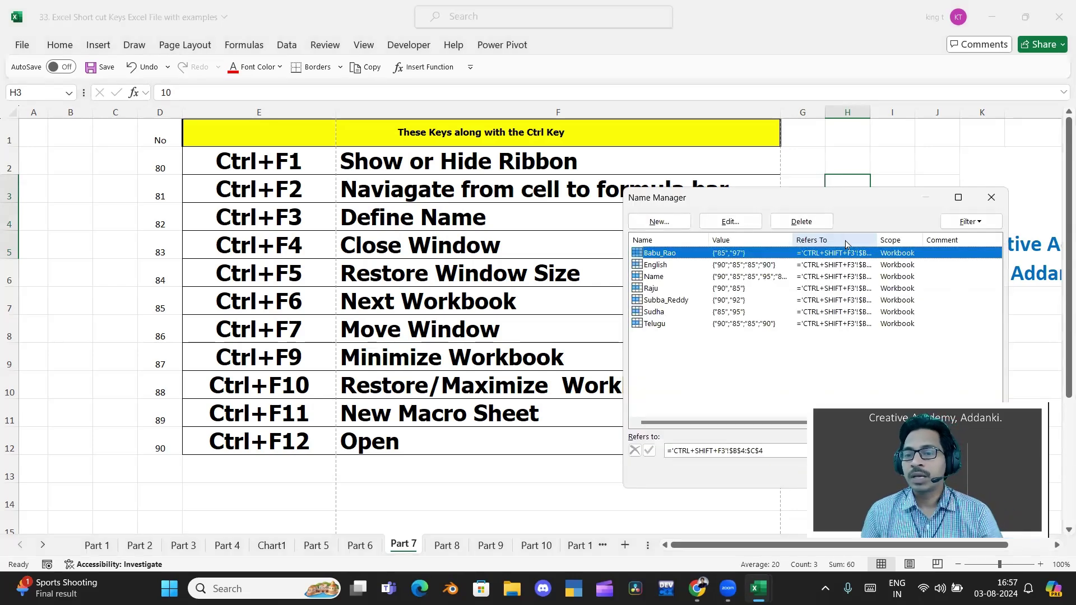
click(661, 222)
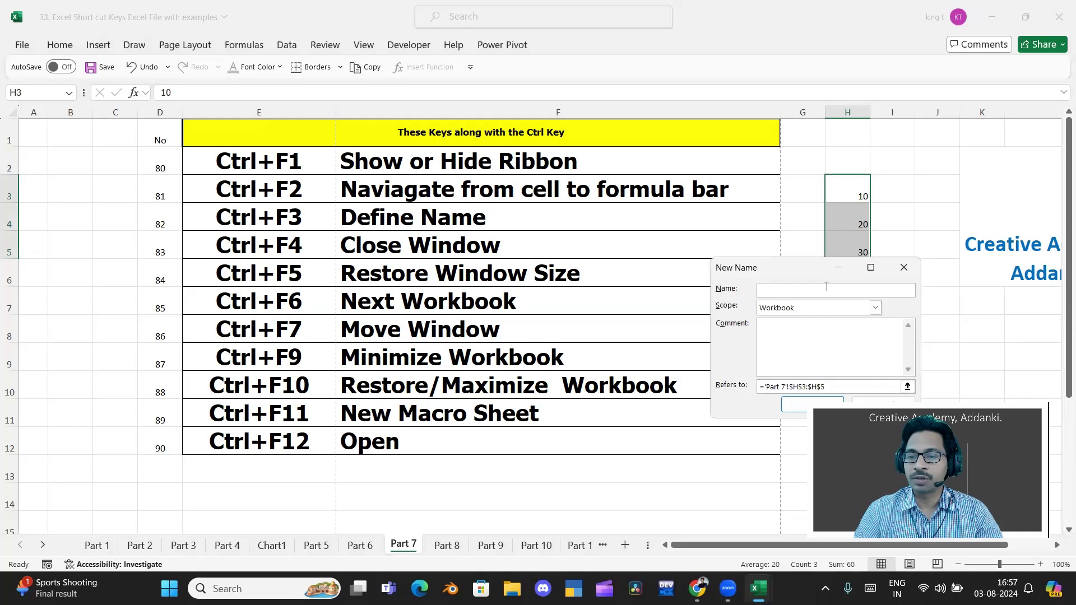
text(3 values)
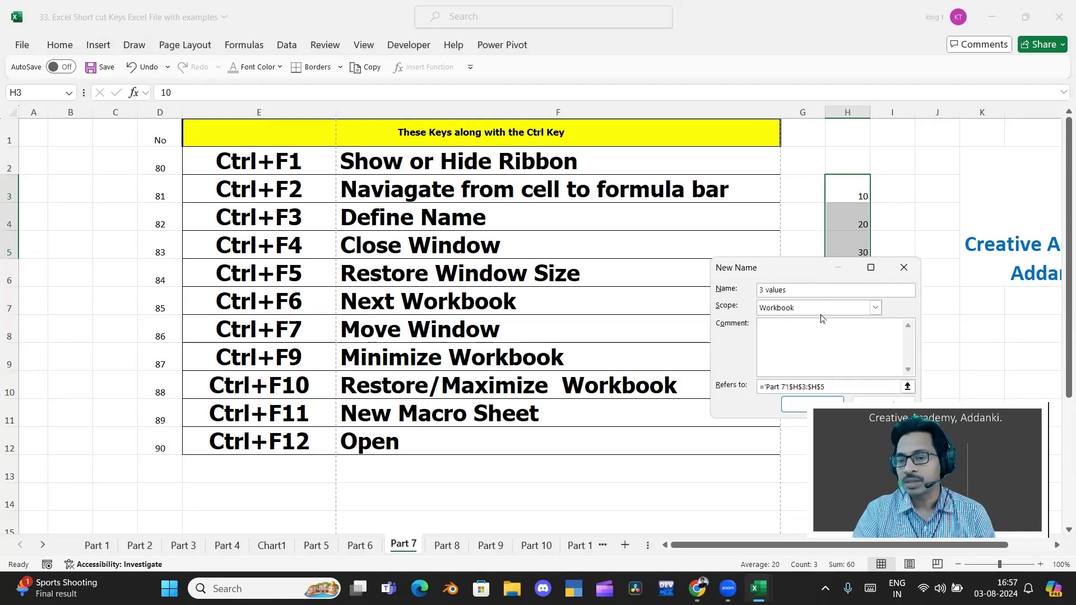
click(793, 414)
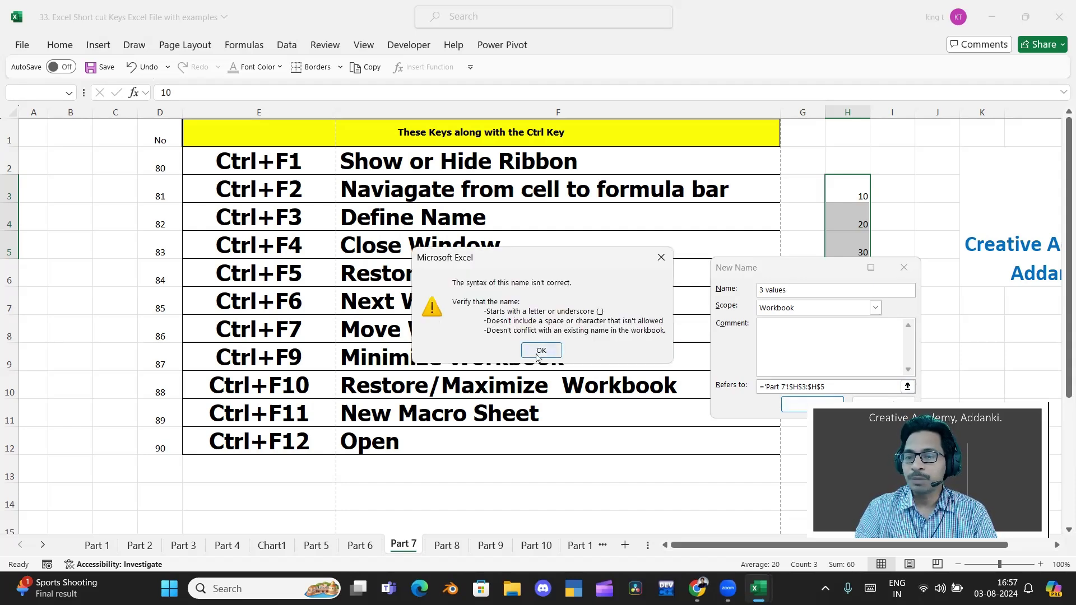
click(537, 351)
Step: Remove the space from the new range name and try to create it as "3values"
click(767, 290)
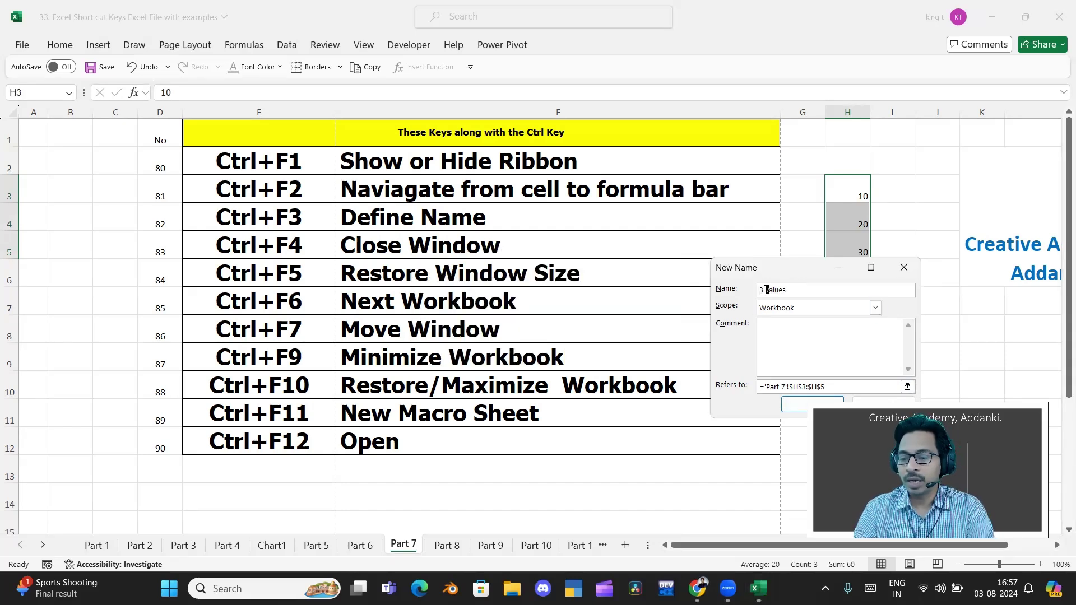
key(BackSpace)
click(796, 405)
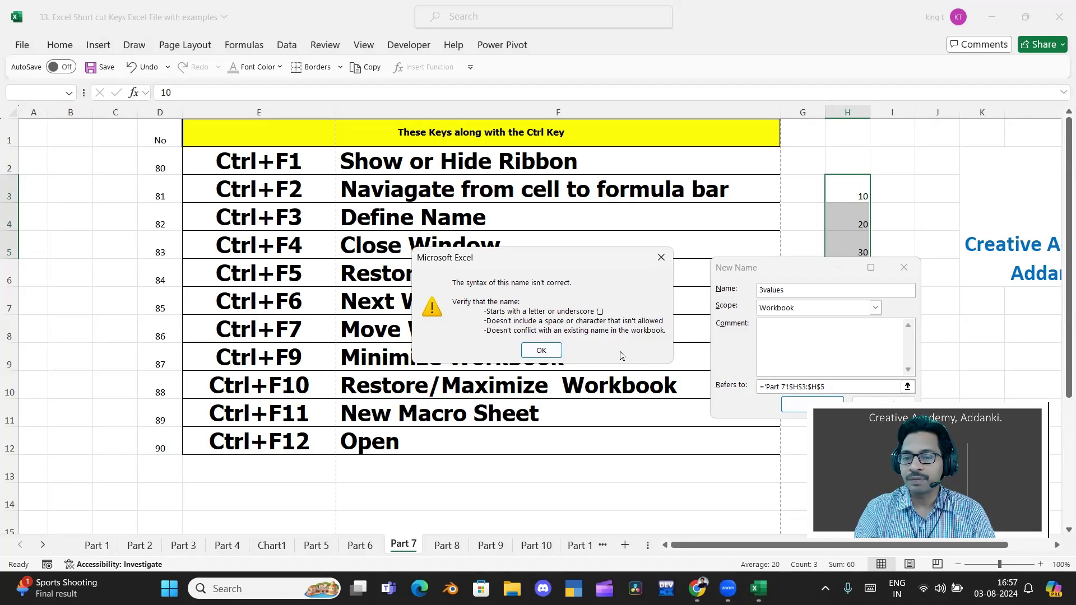
click(541, 350)
Step: Change the new name for H3:H5 to "values3", create it and close the Name Manager
click(765, 290)
key(BackSpace)
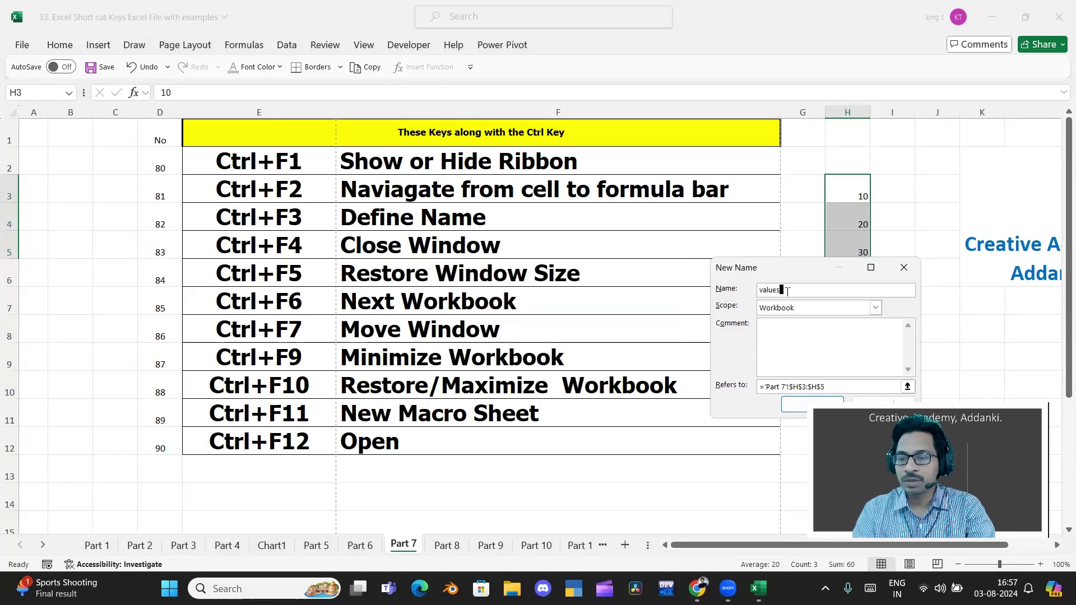
text(3)
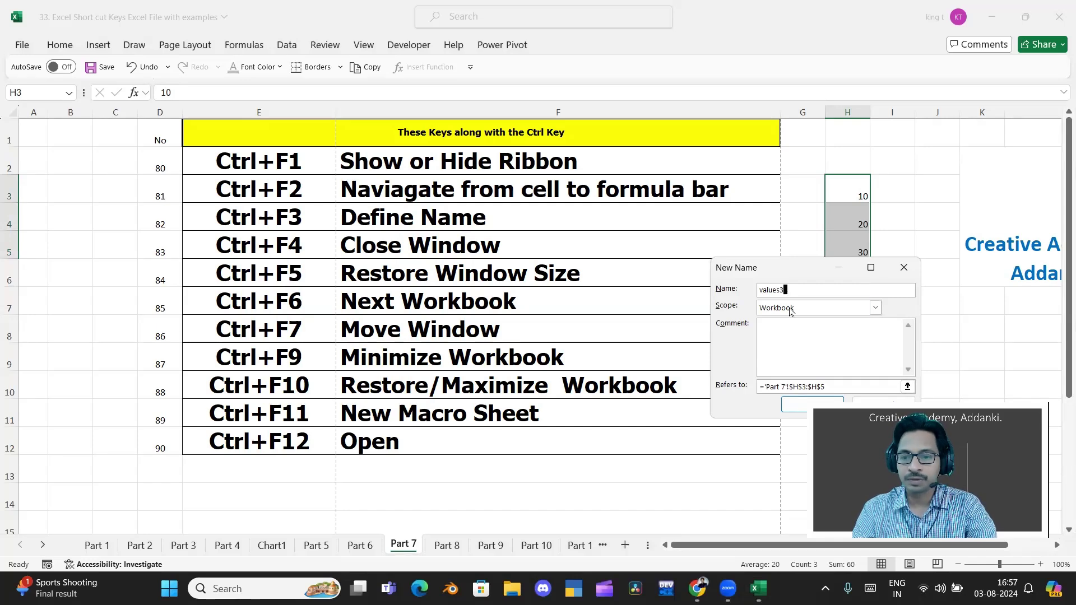
click(804, 402)
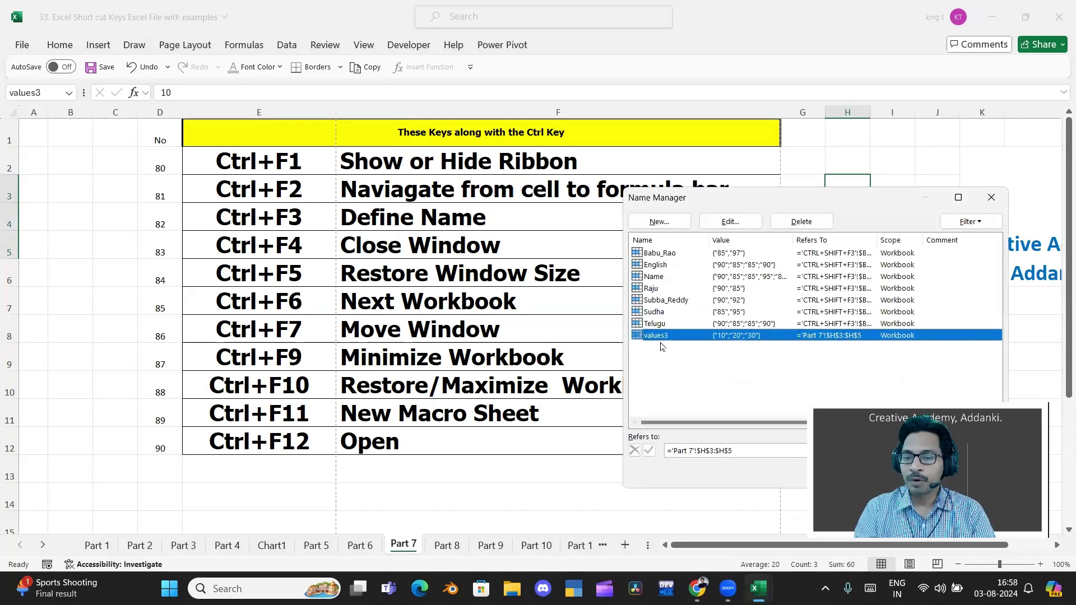
key(Escape)
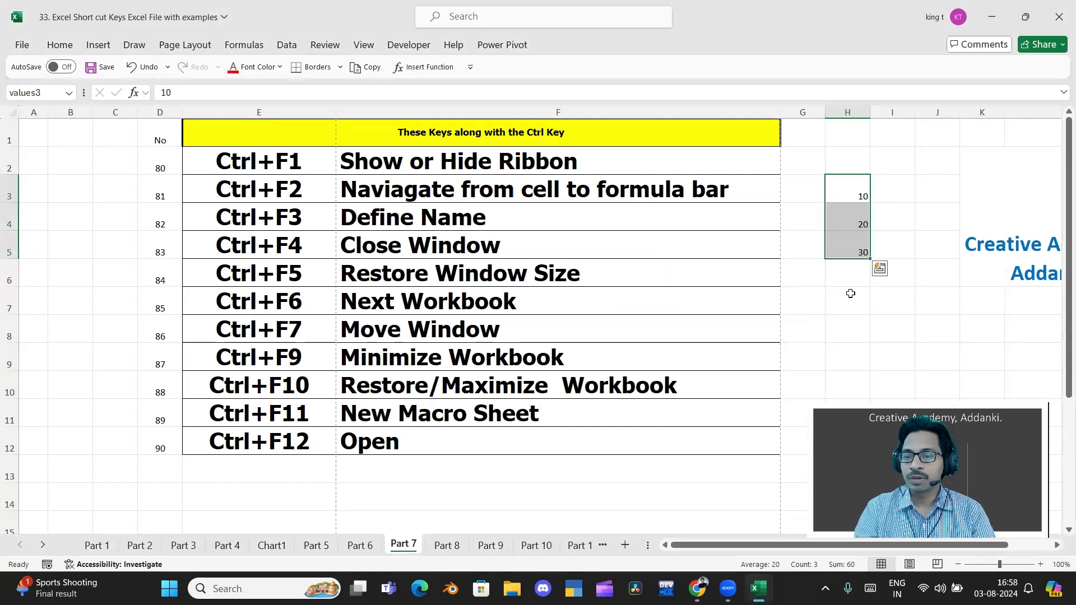
Step: Add up the named range in cell H6 with the formula =SUM(values3)
click(850, 277)
text(=)
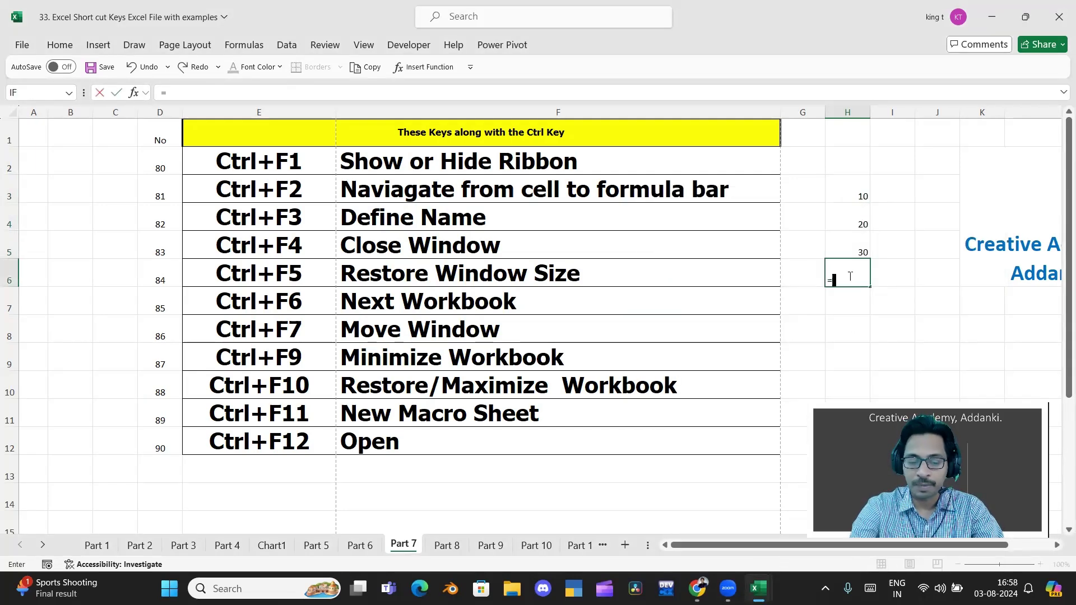
text(sum)
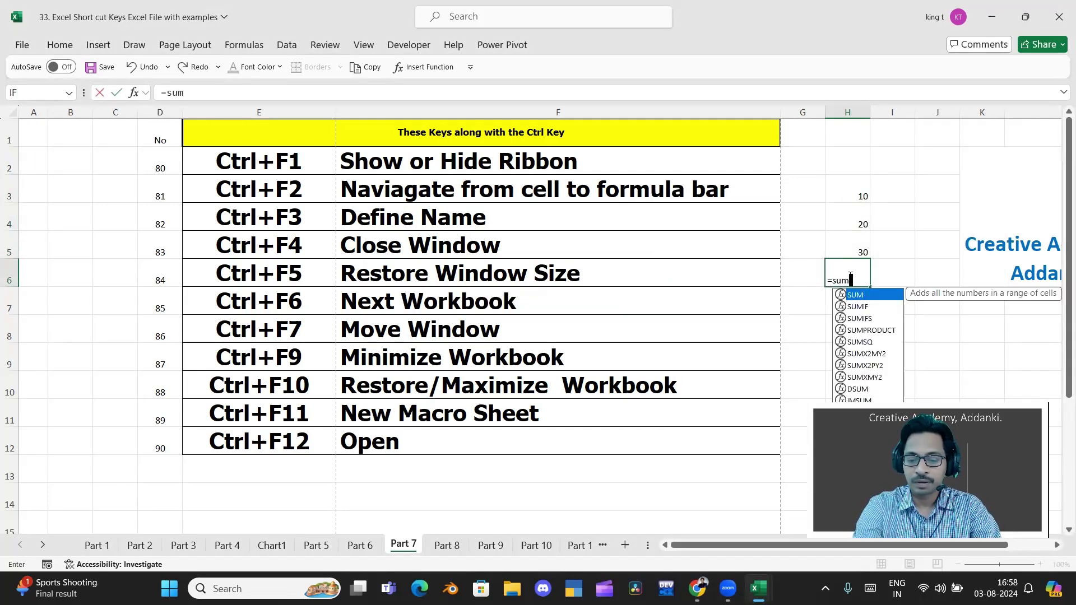
text((v)
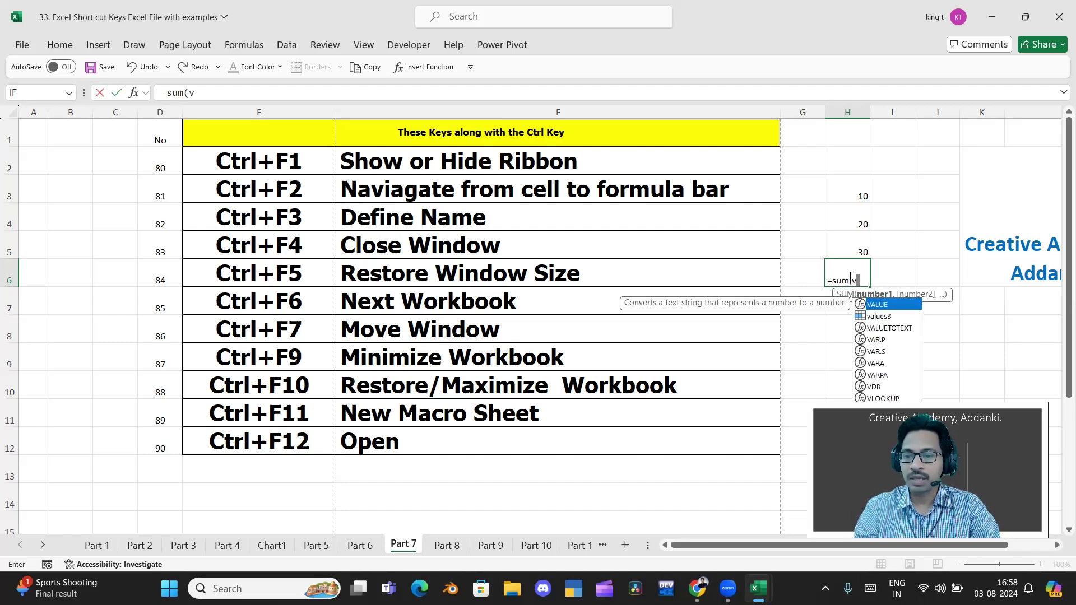
double_click(879, 316)
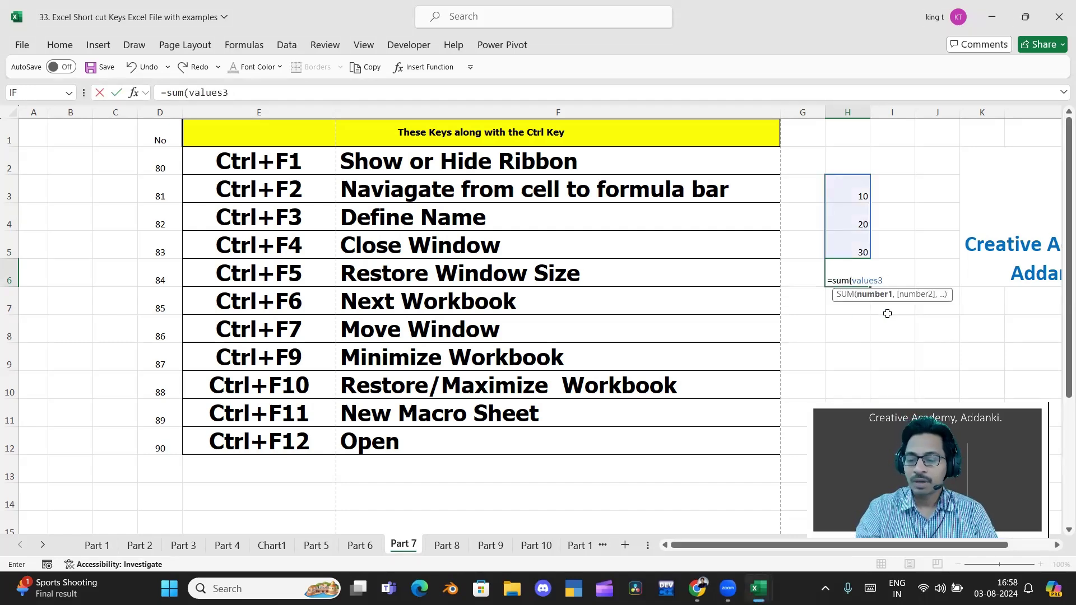
key(Return)
click(859, 273)
drag(852, 191, 854, 289)
click(852, 278)
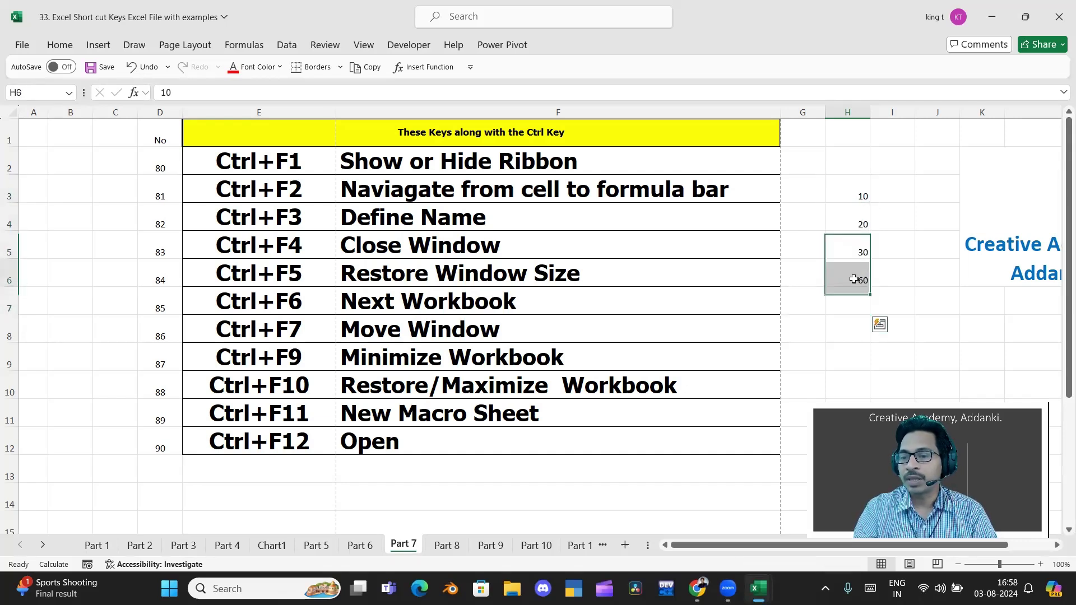
click(839, 306)
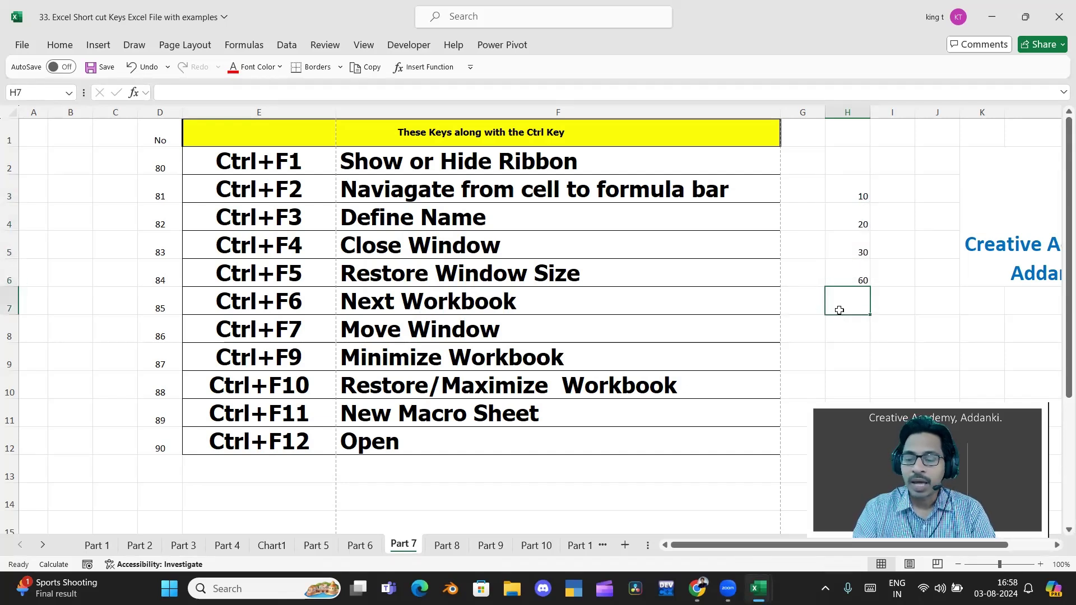
click(307, 219)
click(388, 219)
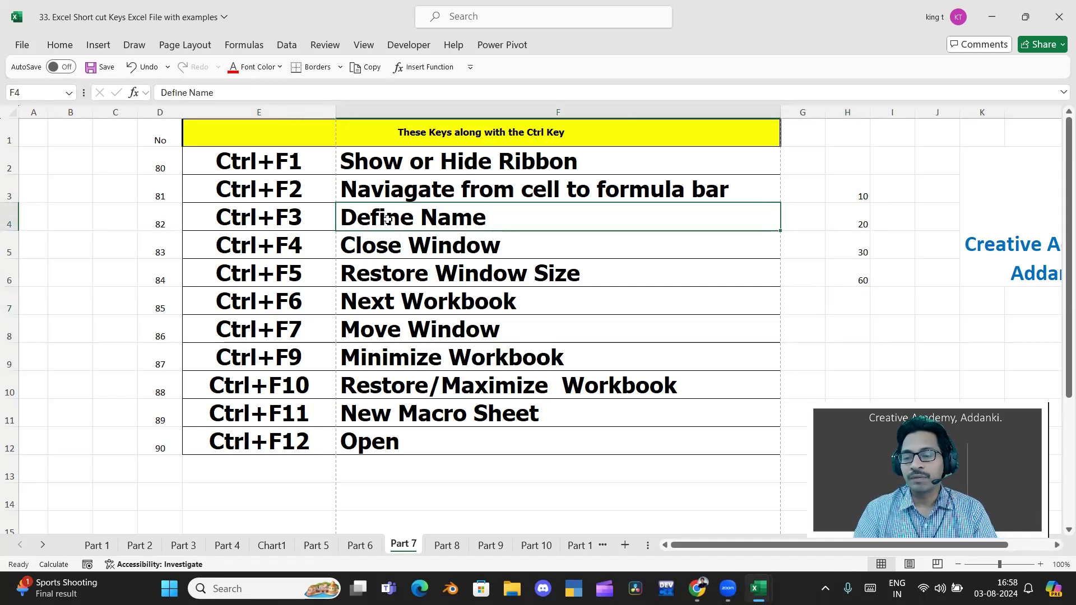
Step: Select cell E5 and restore the maximized workbook window to its smaller size
click(285, 246)
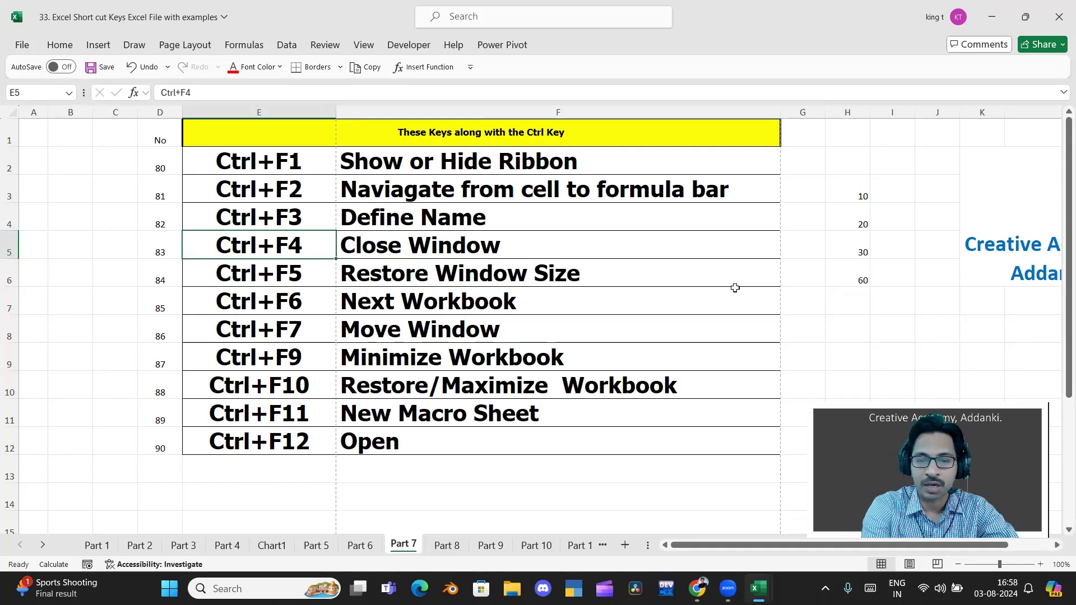
key(ctrl+F5)
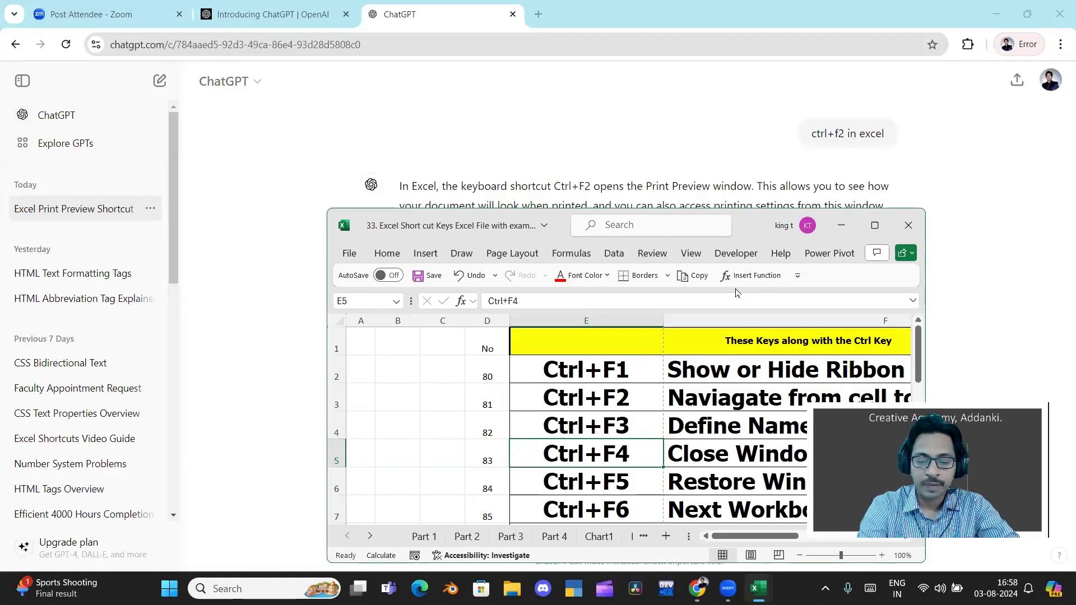
Step: Maximize the workbook window and select the Ctrl+F5 and Ctrl+F10 rows of the shortcut list
key(ctrl+F10)
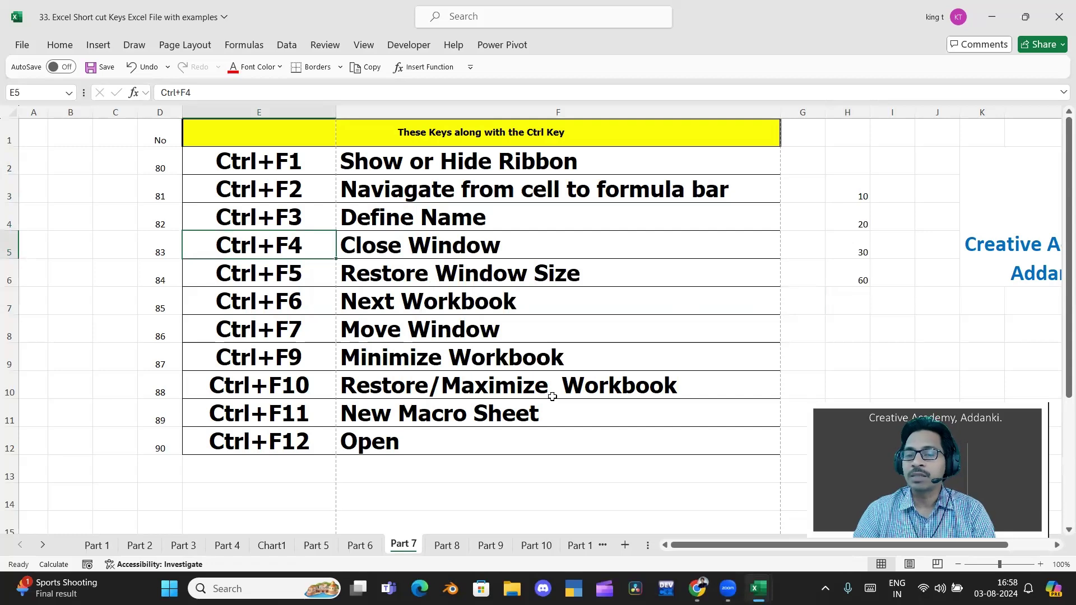
click(331, 281)
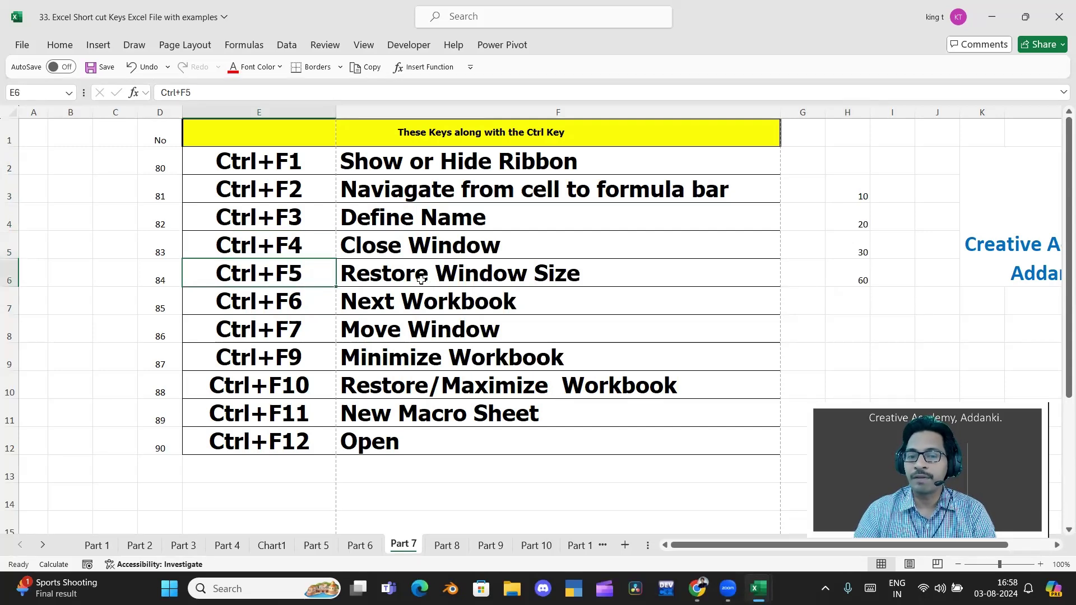
click(421, 281)
click(288, 387)
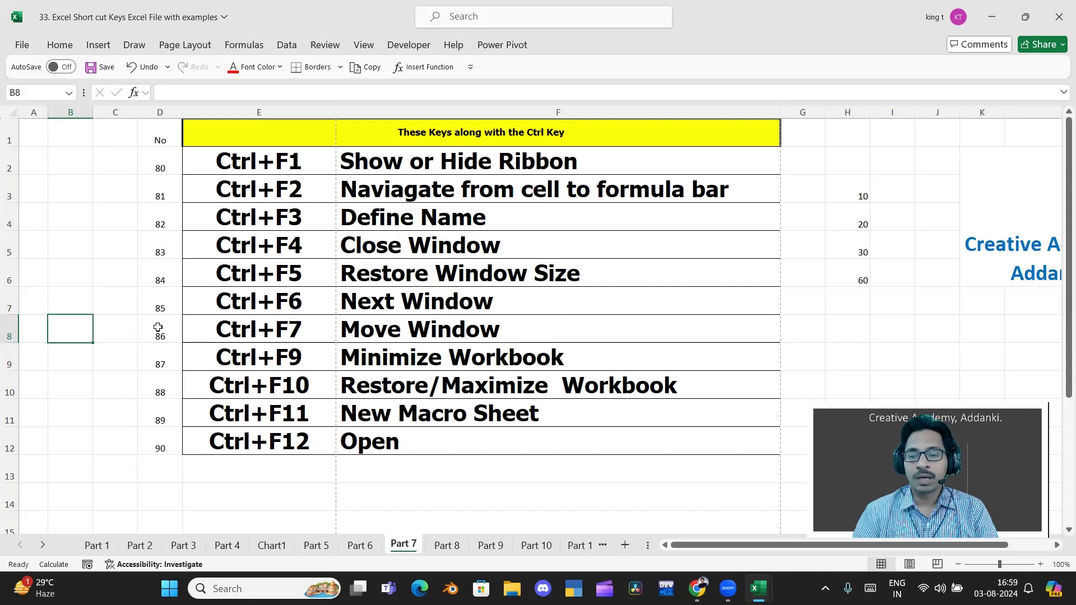
Step: Select cell E7, then move the workbook window higher on the desktop at its restored size and maximize it again
click(260, 308)
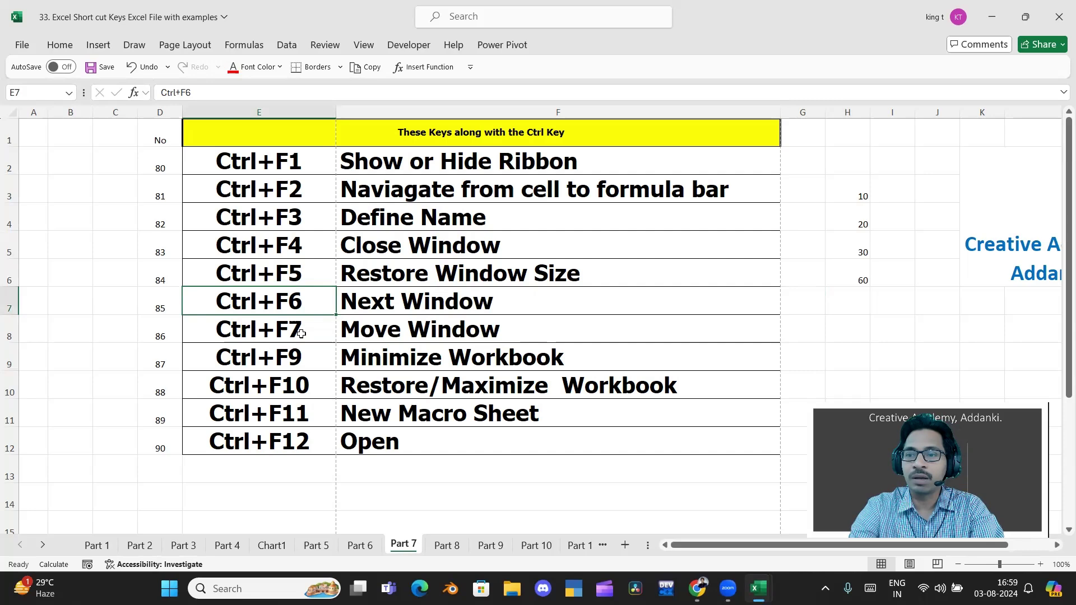
click(1028, 17)
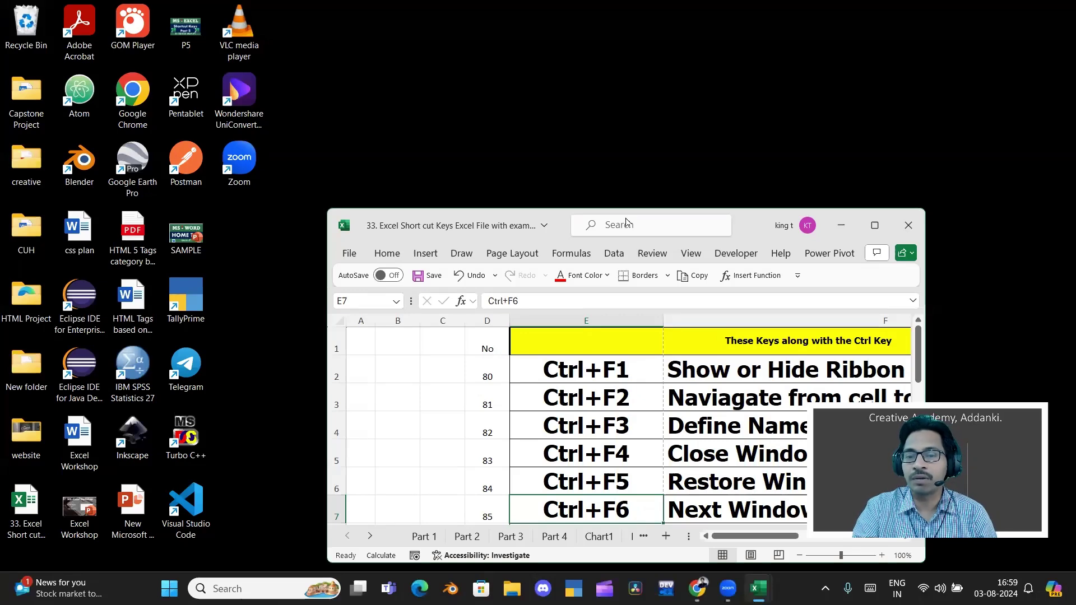
drag(545, 228, 538, 162)
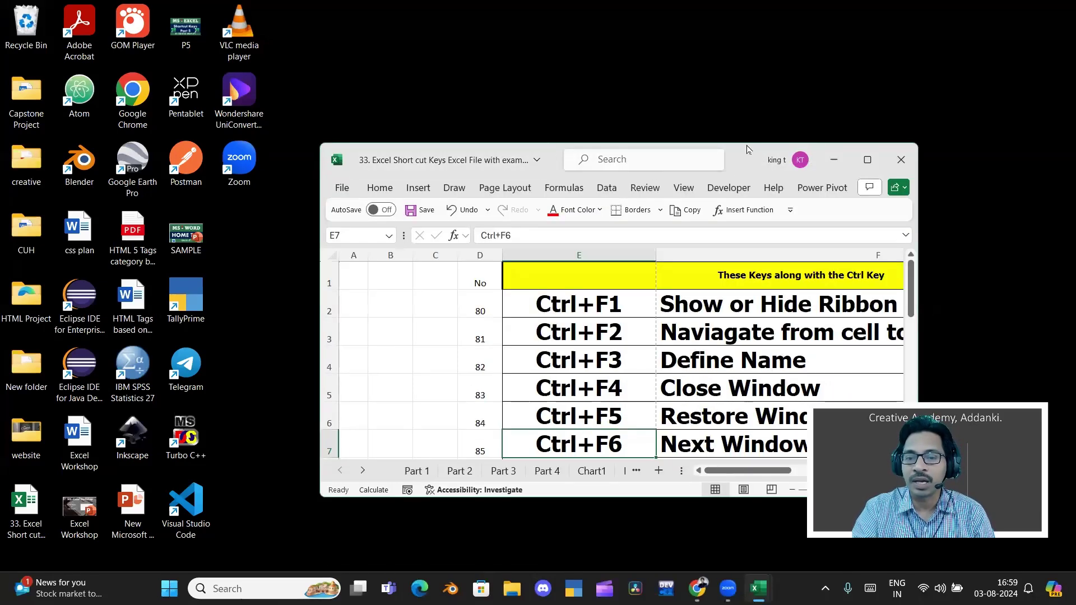
drag(752, 156, 735, 102)
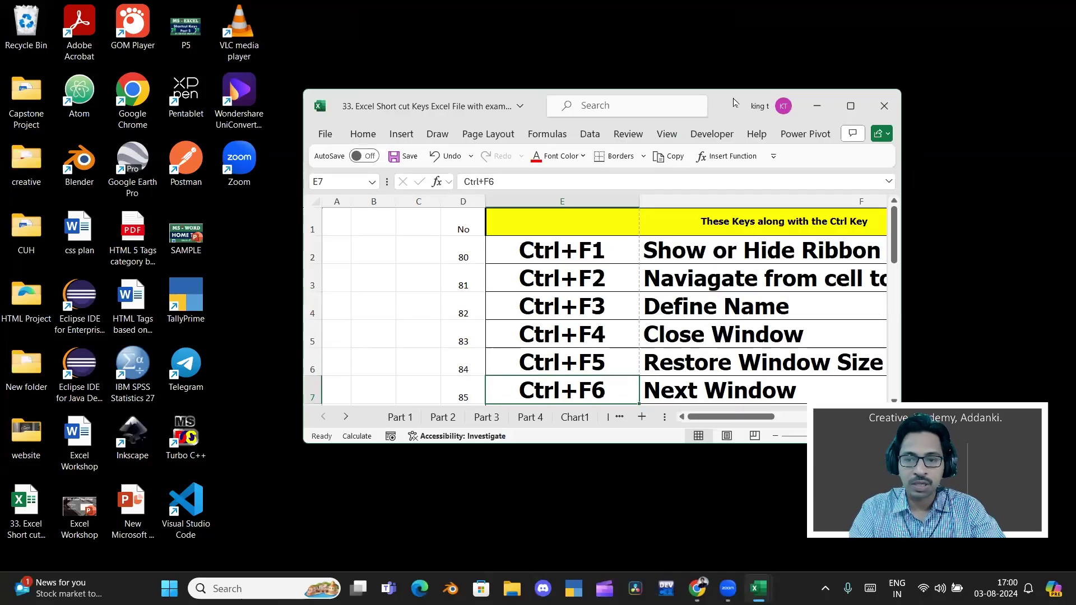
click(850, 105)
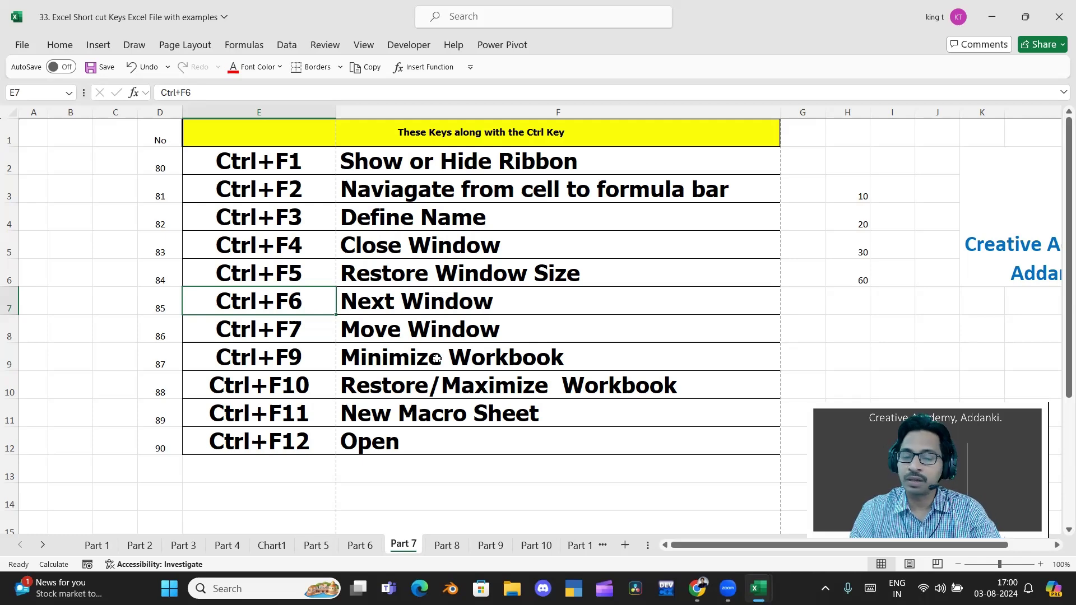
Step: Minimize the workbook window to the desktop, bring it back and select cell E10
key(ctrl+F9)
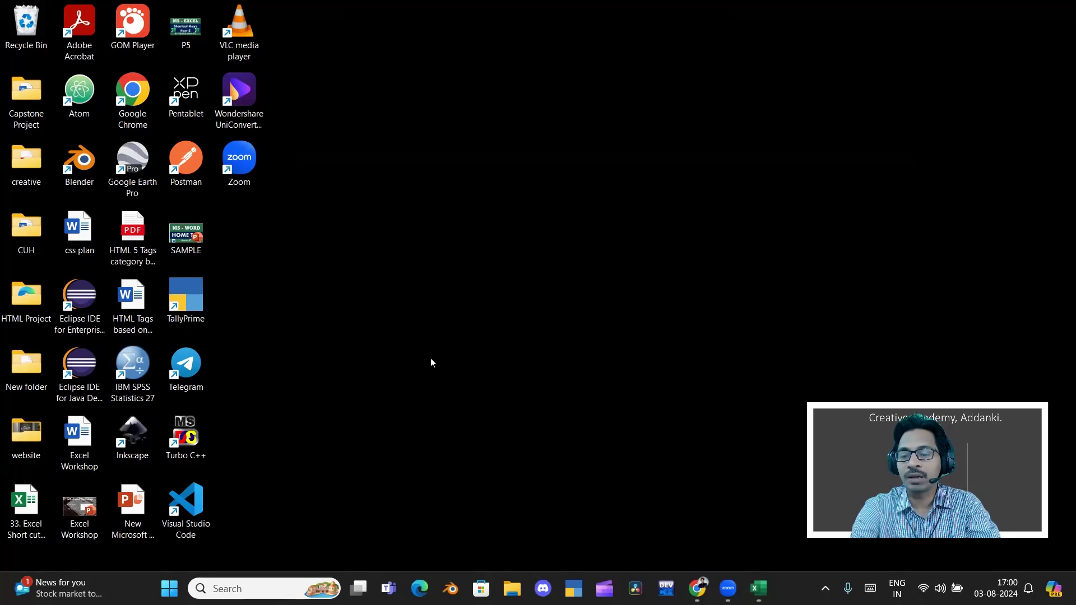
key(alt+Tab)
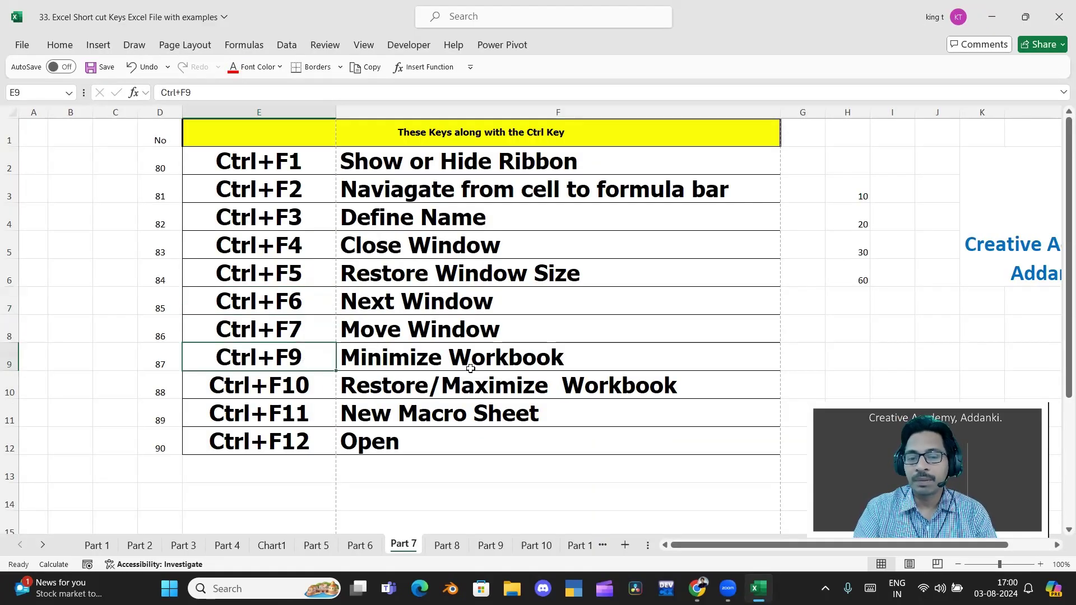
click(308, 387)
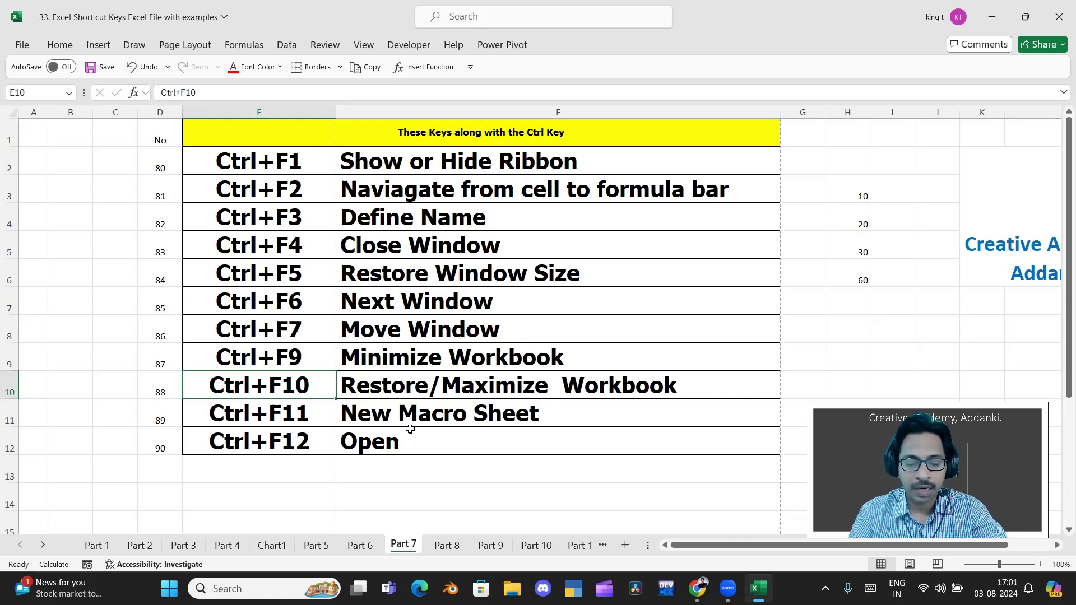
Step: Insert a new macro sheet in front of the Part 7 sheet and delete it again
key(ctrl+F11)
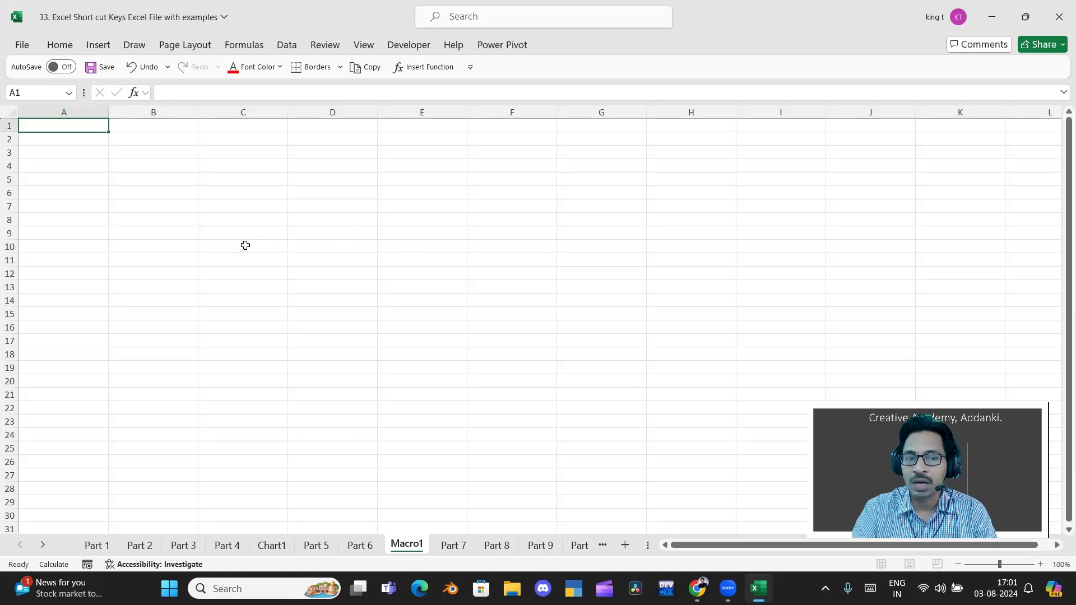
right_click(412, 547)
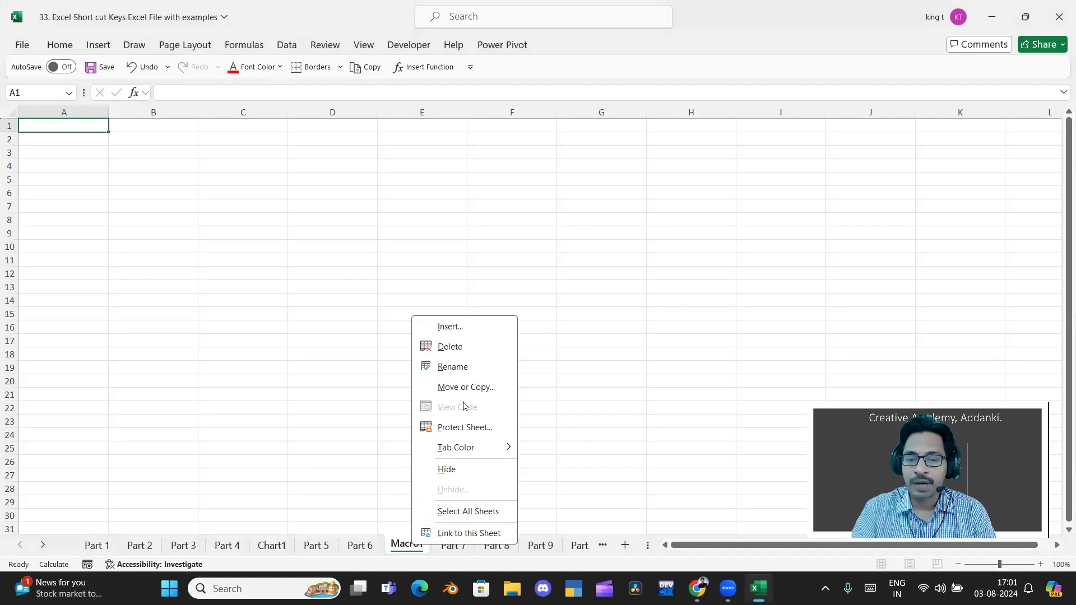
click(461, 347)
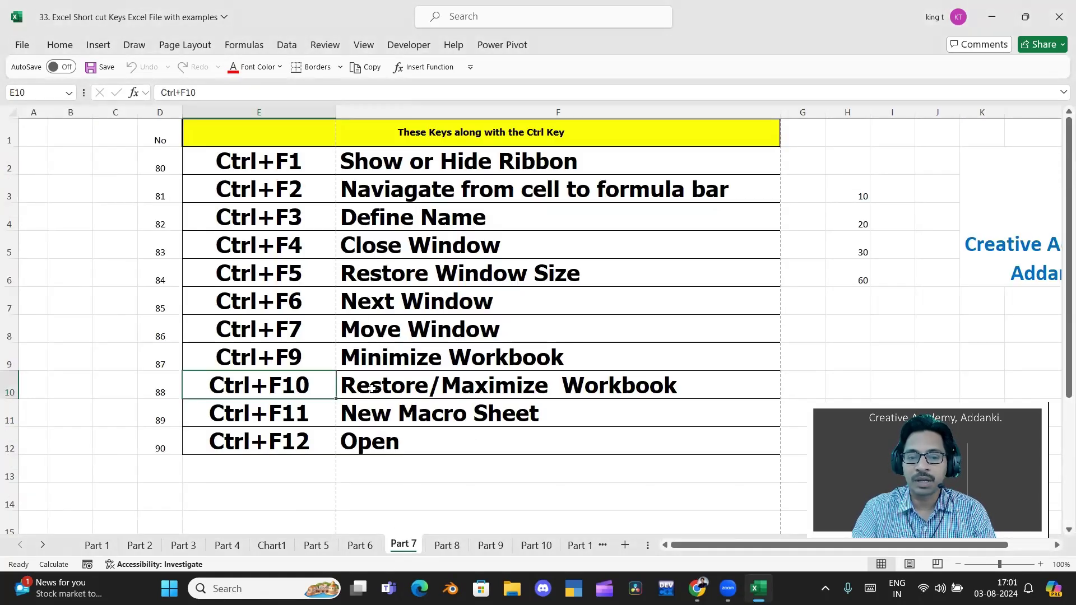